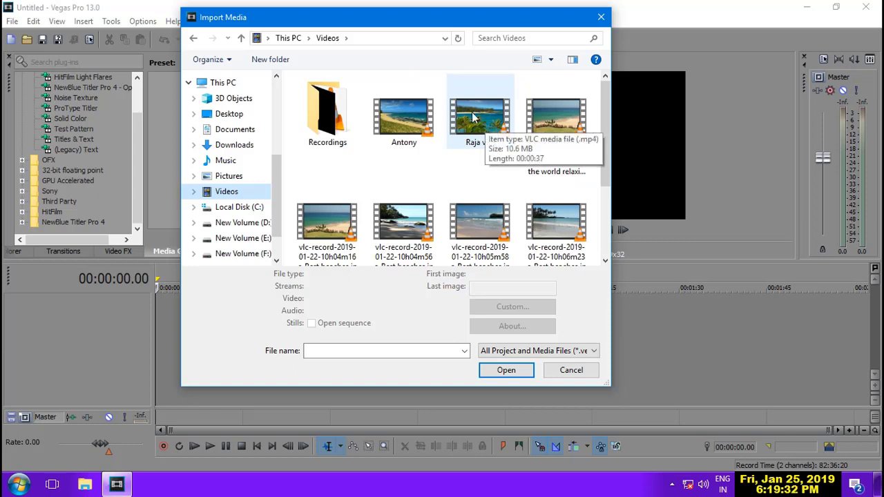
Import Raja vids.mp4 and place it at the start of the timeline, matching the project video settings to the media.
left_click(473, 118)
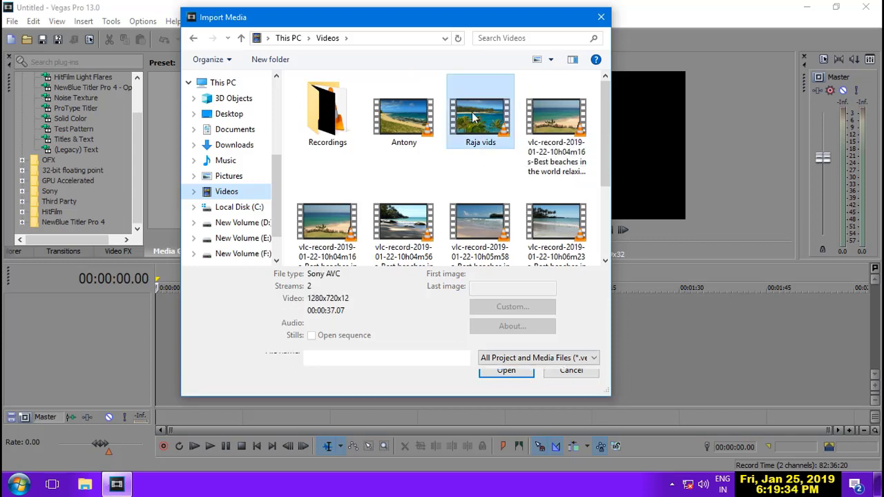
double_click(472, 118)
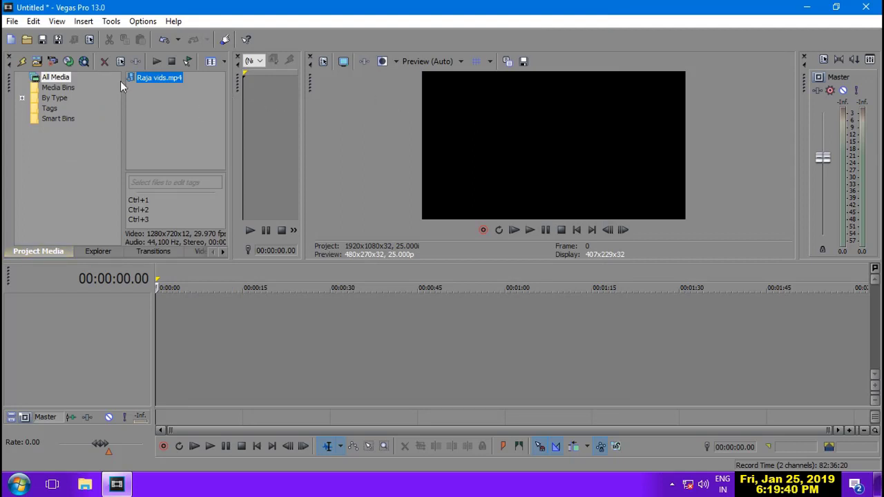
left_click_drag(152, 88, 187, 169)
left_click_drag(154, 75, 195, 294)
left_click_drag(178, 327, 163, 326)
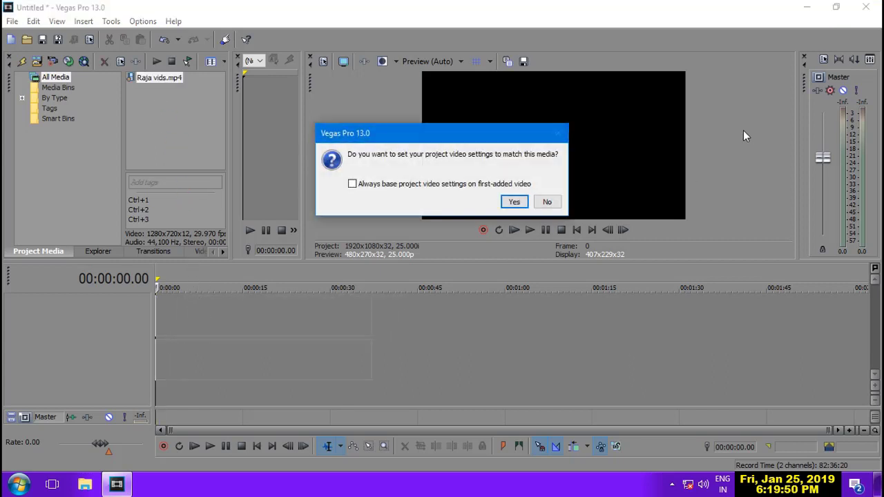
left_click(514, 202)
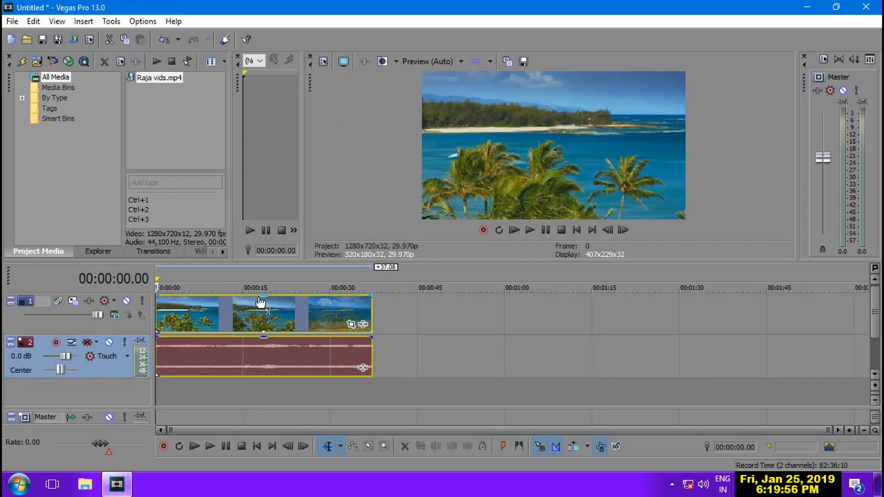
Add a default Titles & Text event at the start of a new track above the beach video.
left_click(221, 251)
left_click(222, 251)
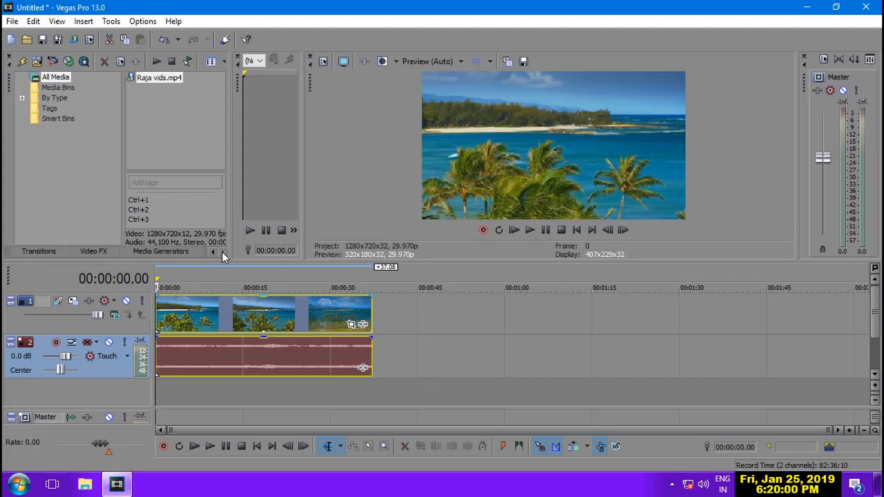
left_click(170, 252)
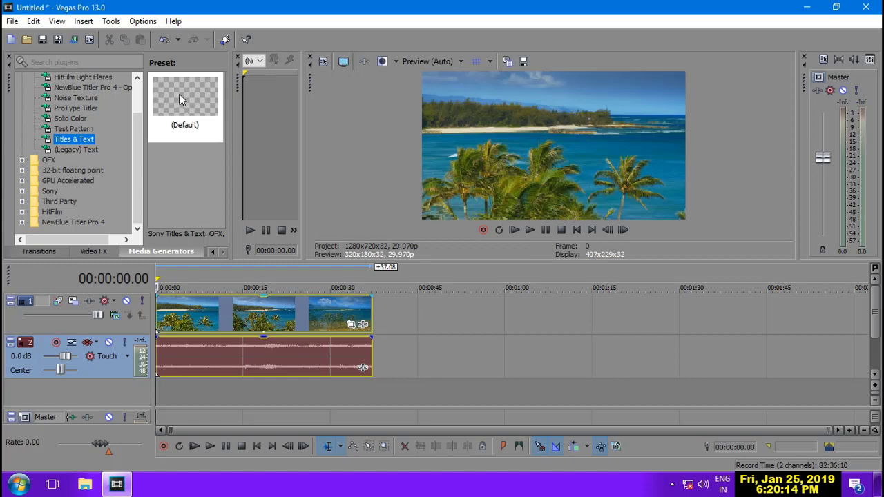
left_click_drag(180, 100, 165, 297)
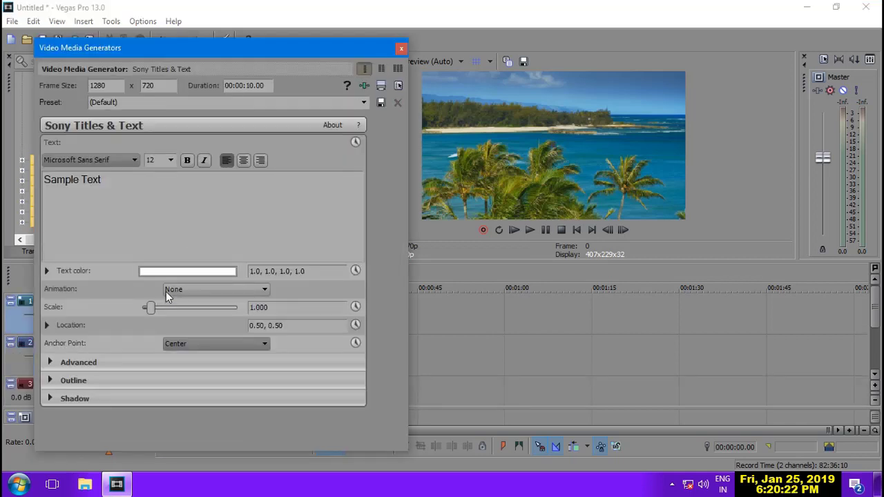
Replace the sample text of the title with the person's name.
left_click_drag(119, 180, 44, 191)
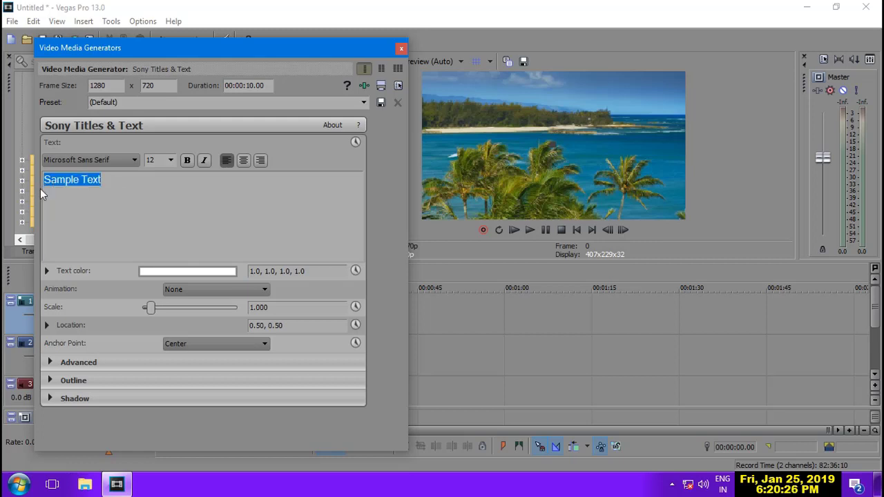
type("Anton")
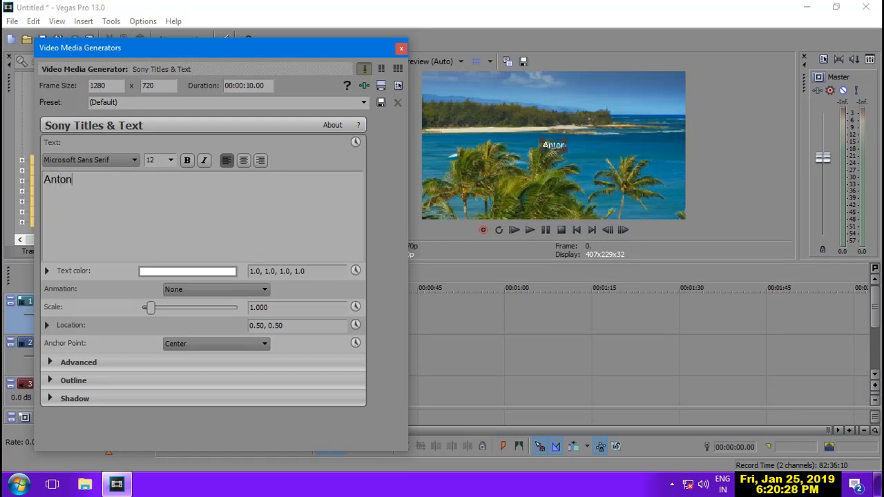
type("yraj")
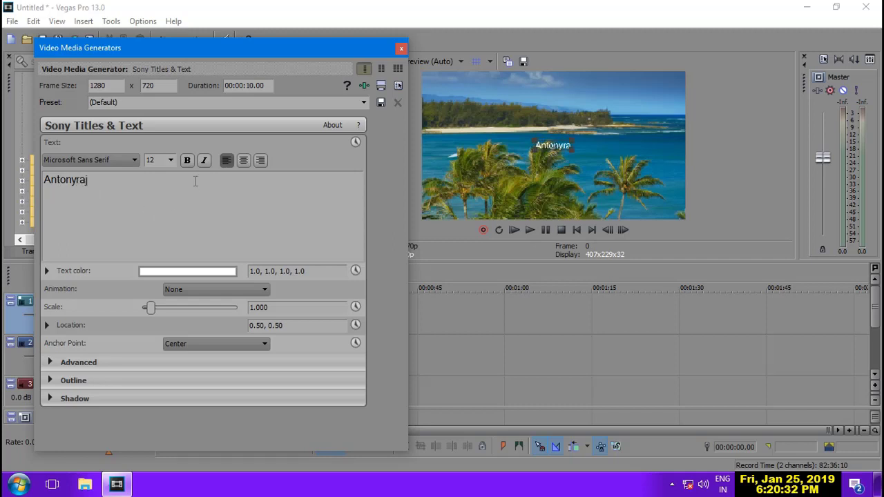
Set the whole title's font to Impact and its scale to about 5.353, and close the title settings.
key("ctrl+a")
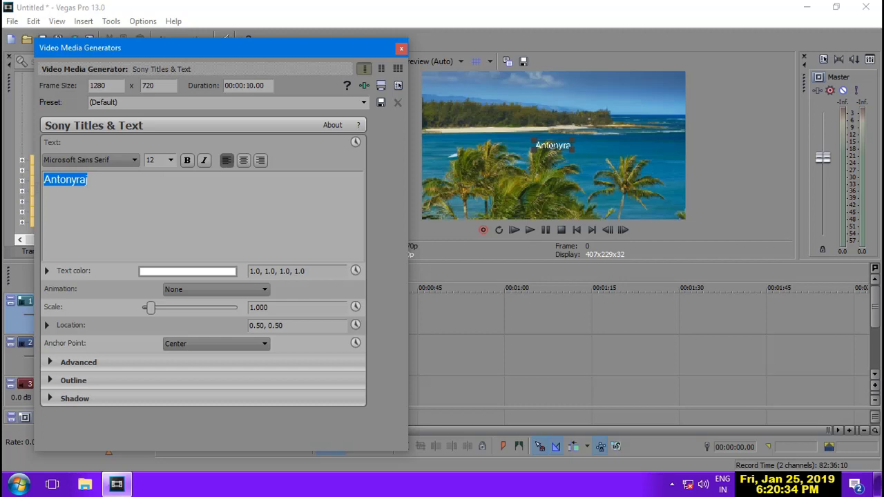
left_click(172, 161)
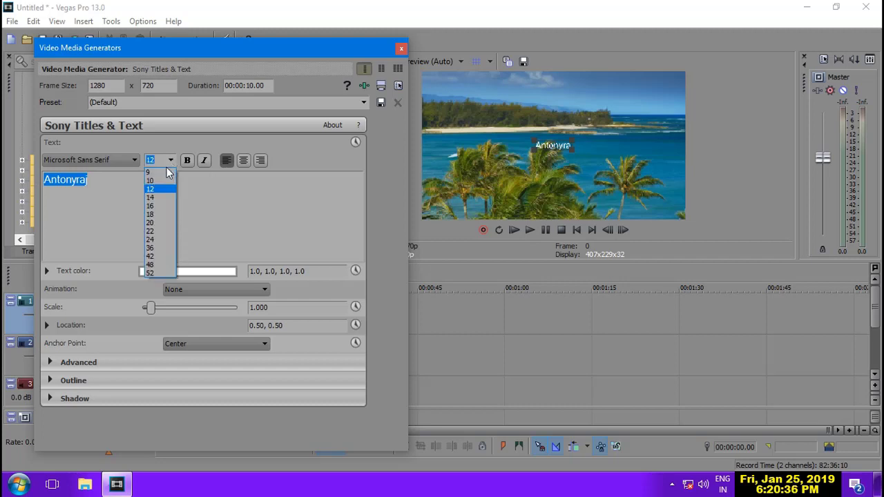
left_click(227, 223)
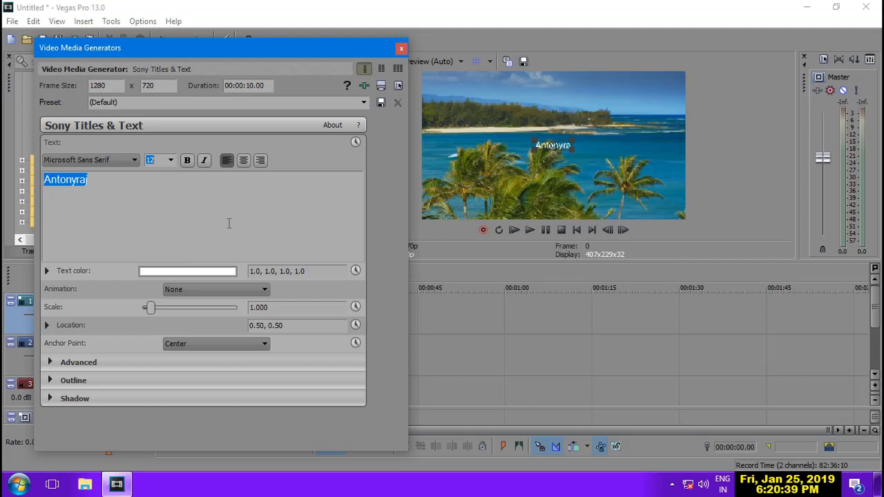
left_click(134, 162)
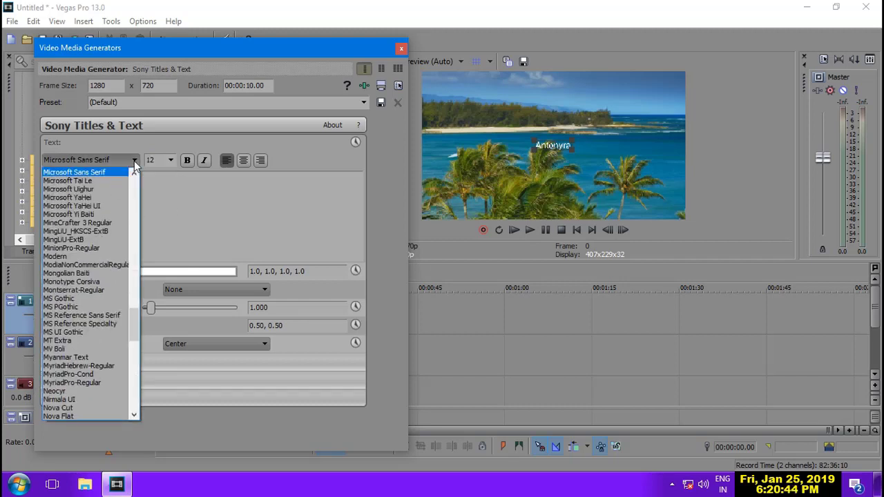
scroll(134, 165, "up", 8)
key("i")
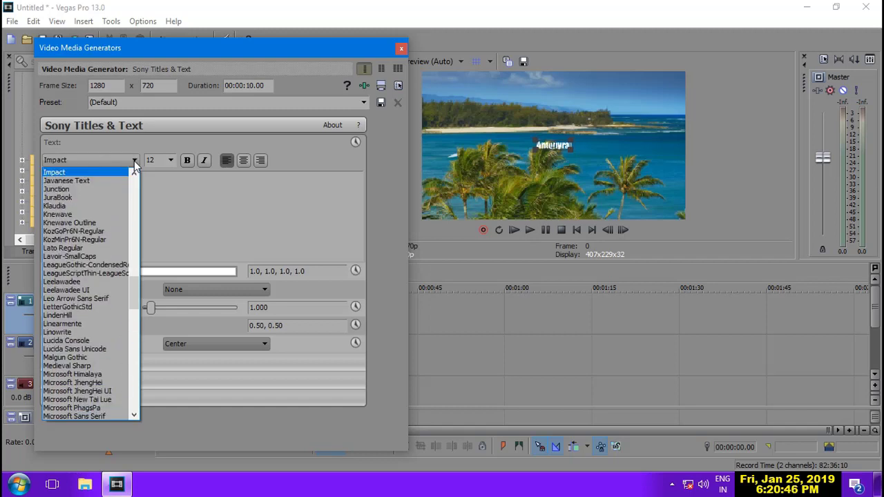
left_click(67, 174)
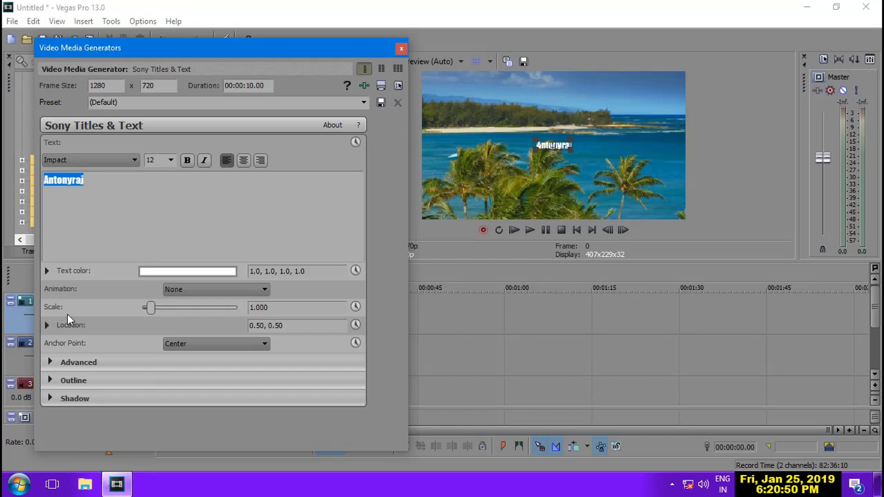
left_click_drag(151, 307, 194, 317)
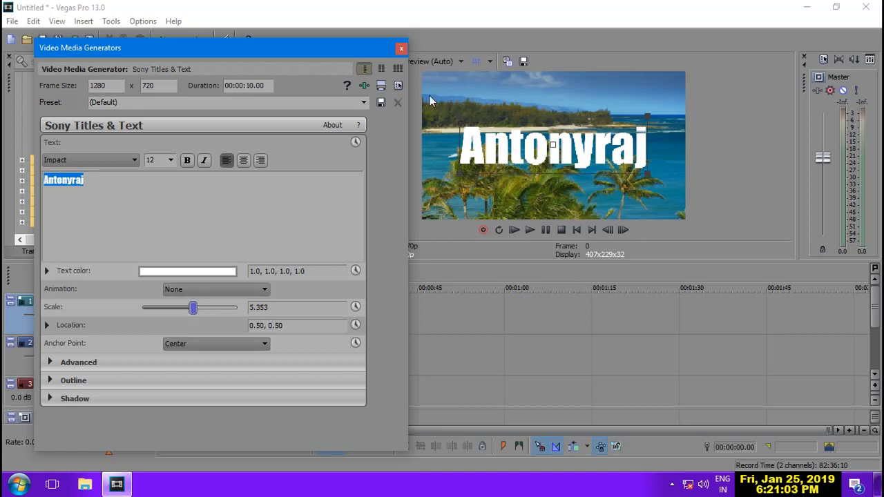
left_click(400, 49)
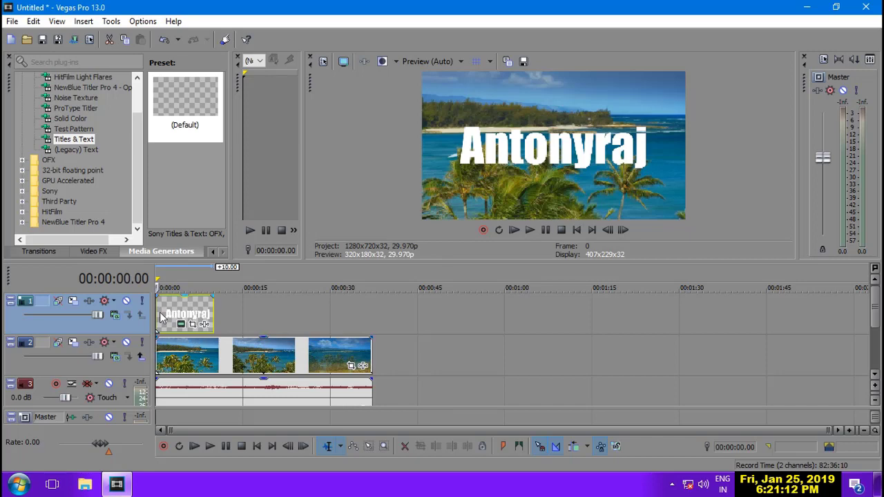
Play the start of the timeline, and split the beach video event at 00:00:13.10.
key("space")
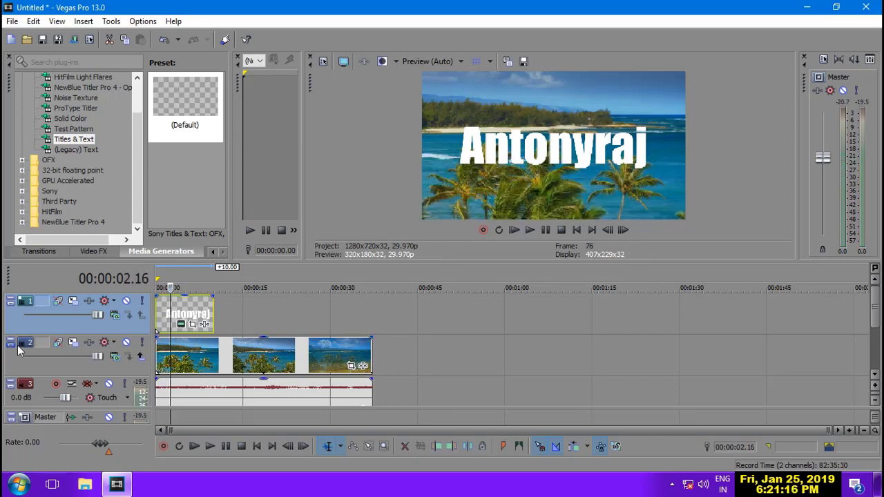
left_click(238, 327)
left_click_drag(245, 326, 227, 324)
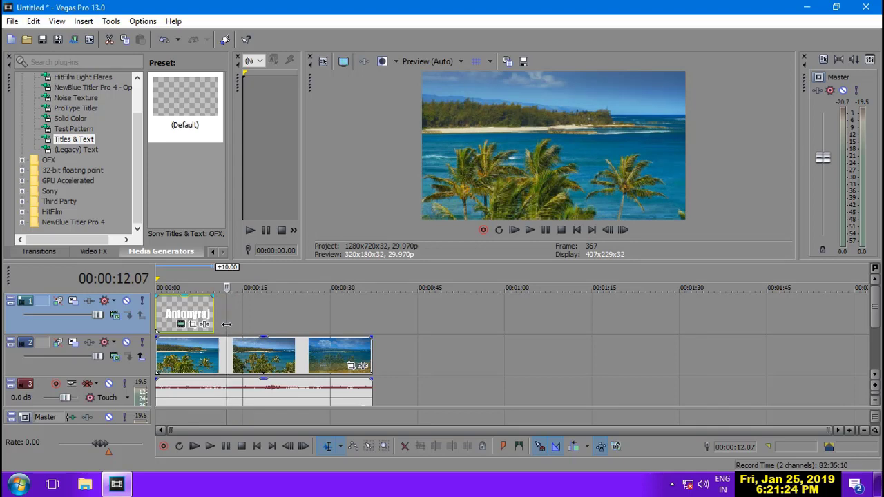
left_click_drag(226, 324, 233, 327)
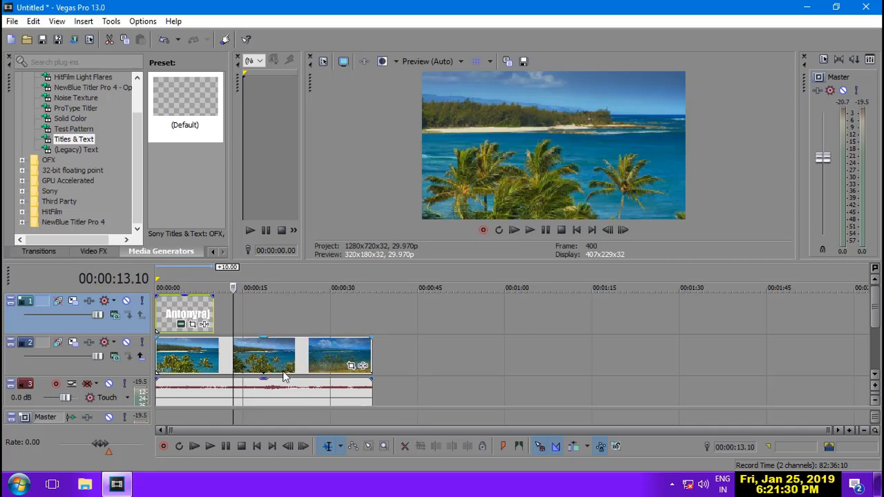
right_click(261, 358)
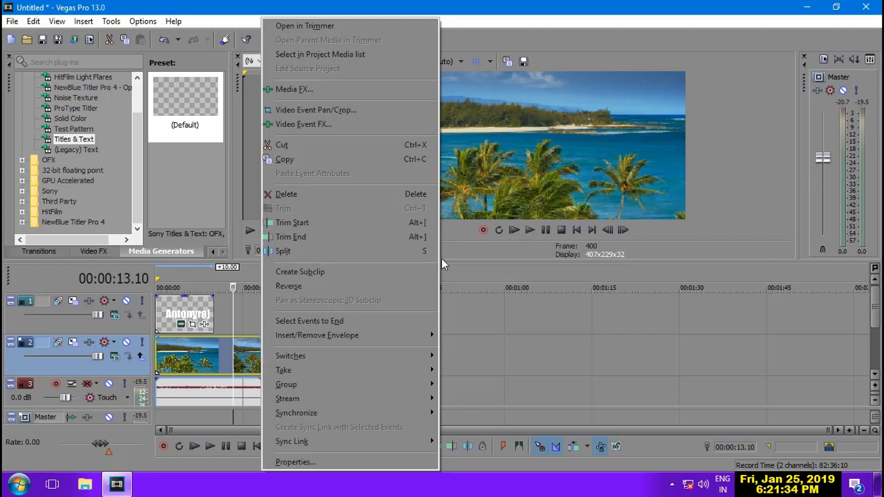
left_click(285, 252)
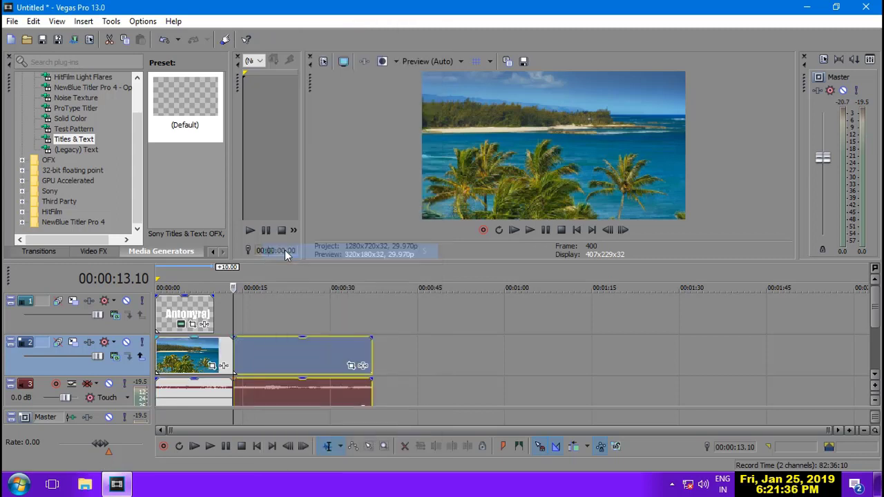
Delete the part of the beach video after the split, together with its audio.
left_click(269, 363)
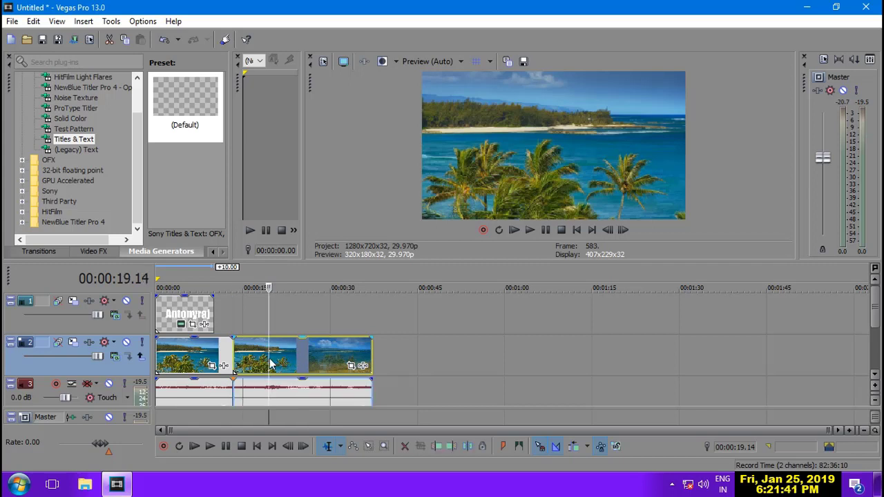
left_click(312, 357)
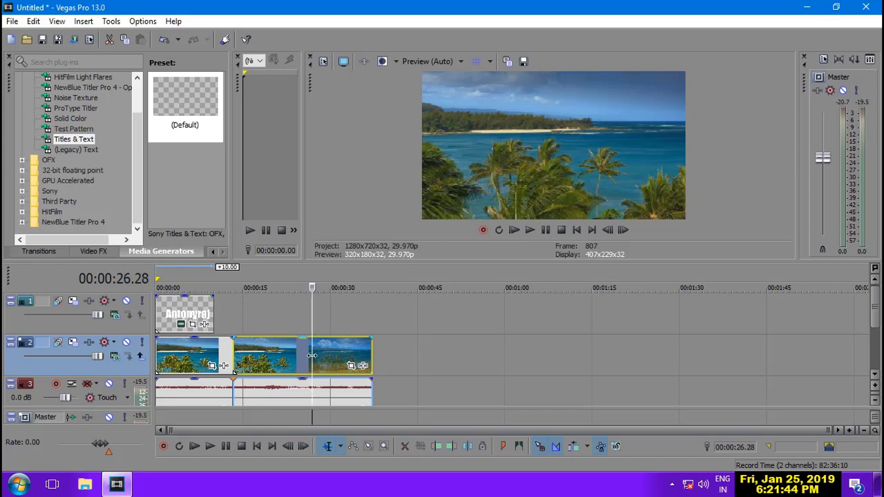
key("Delete")
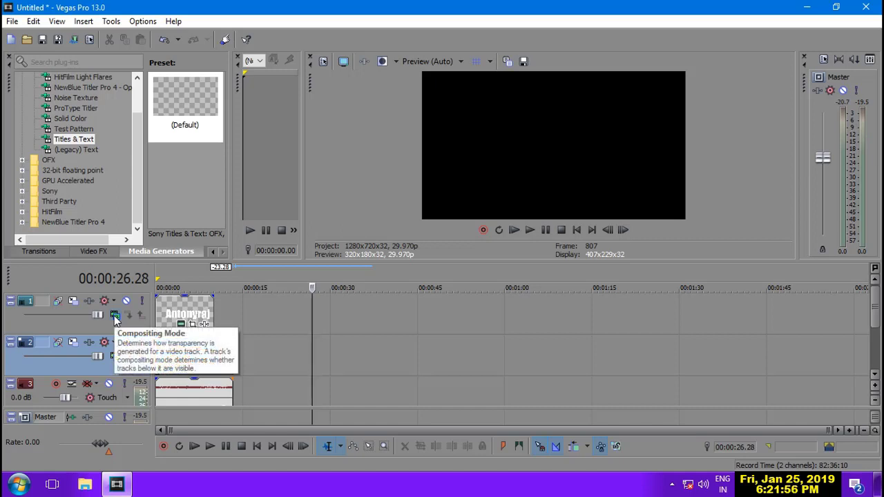
Set the title track's compositing mode to Multiply (Mask) and preview it at about 00:00:05.03.
left_click(115, 316)
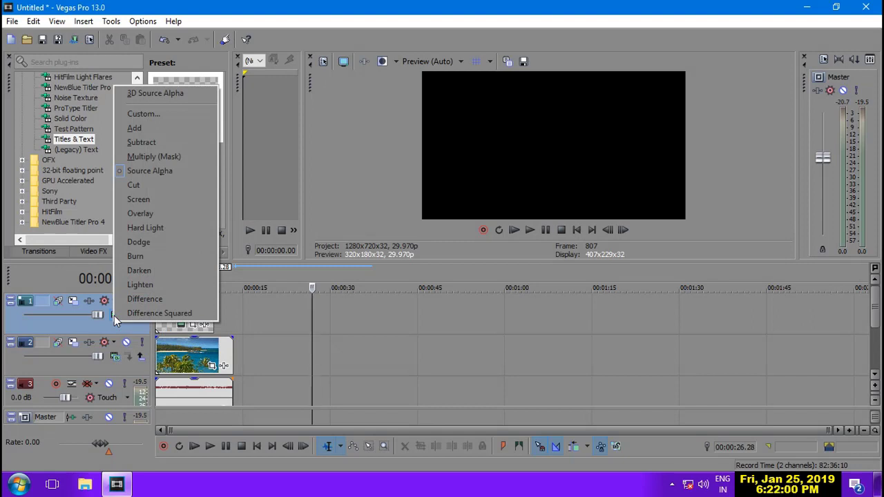
left_click(158, 158)
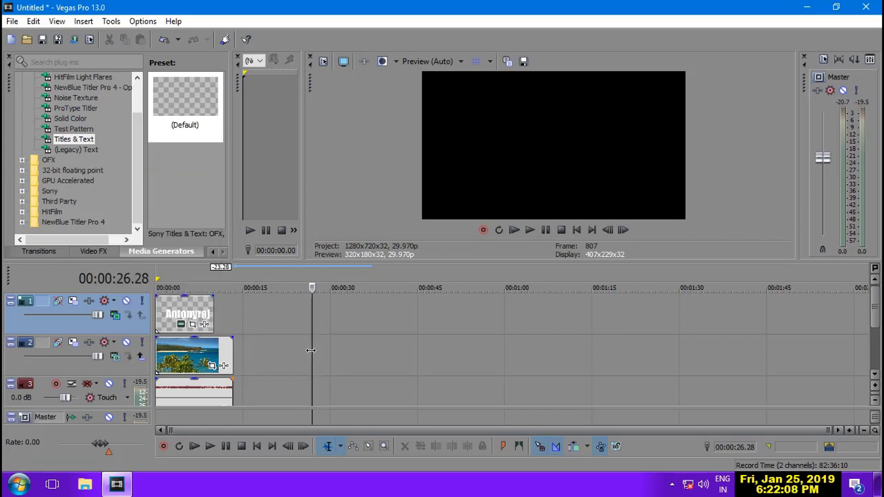
left_click(222, 351)
left_click_drag(222, 351, 187, 355)
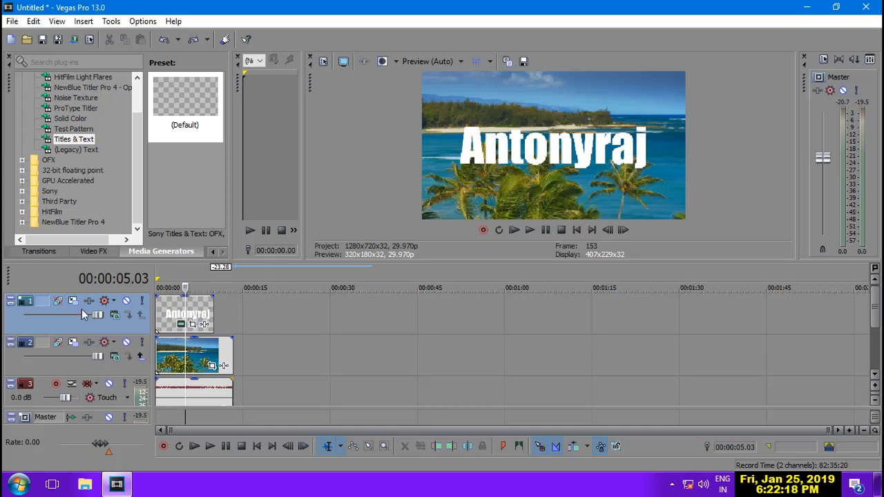
left_click(114, 318)
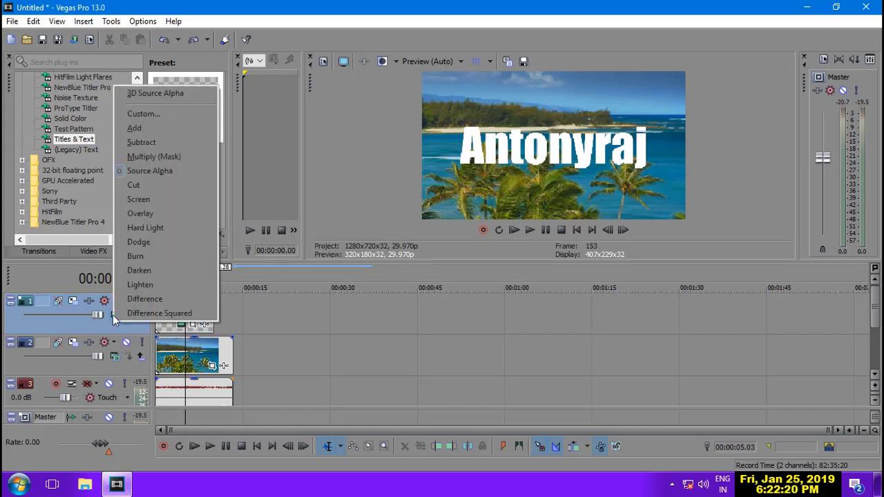
left_click(154, 156)
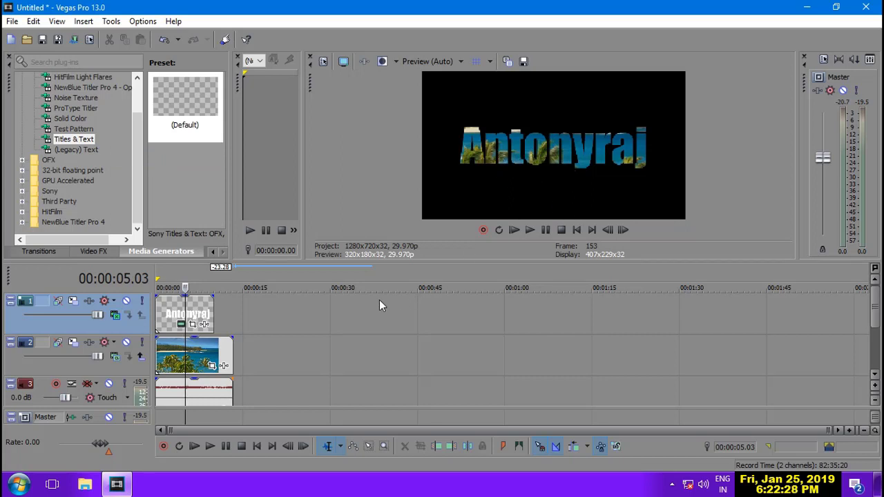
In the title event's Pan/Crop, set a keyframe at 00:00:10.00 with the crop frame shrunk around its centre to about -1.8 by -1.0.
left_click(193, 326)
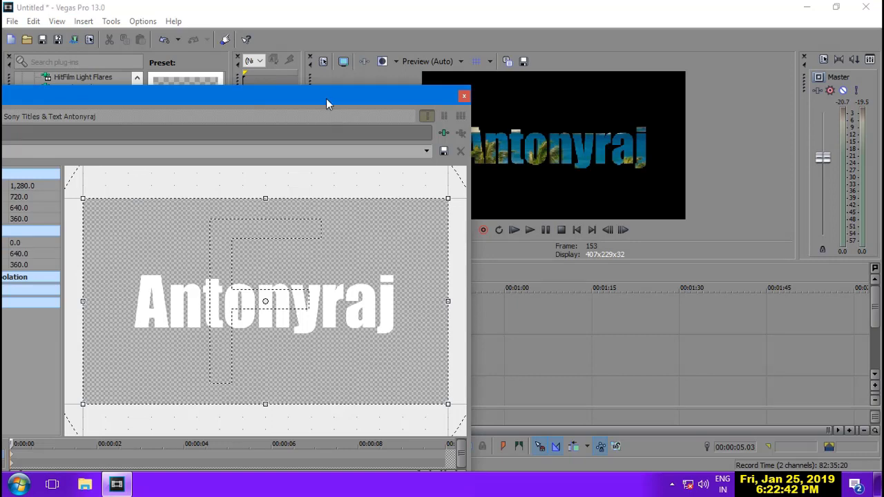
left_click_drag(326, 98, 347, 25)
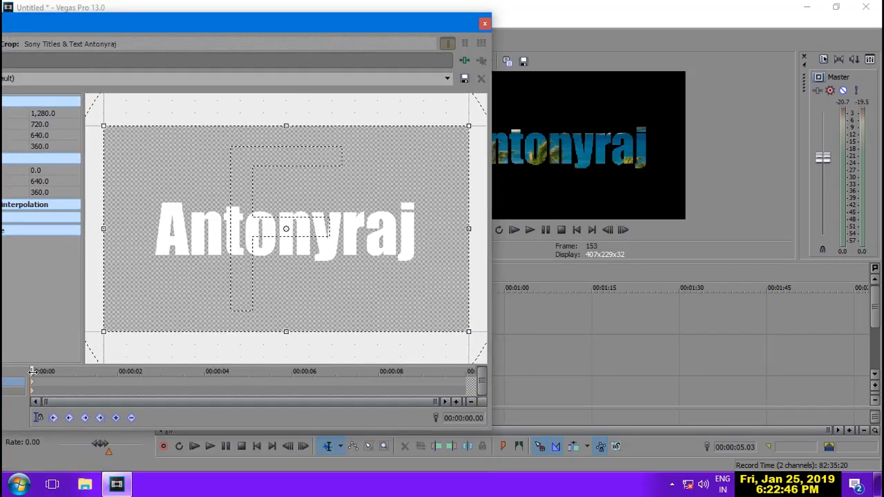
left_click_drag(38, 372, 363, 371)
left_click_drag(455, 373, 484, 373)
left_click_drag(102, 332, 284, 230)
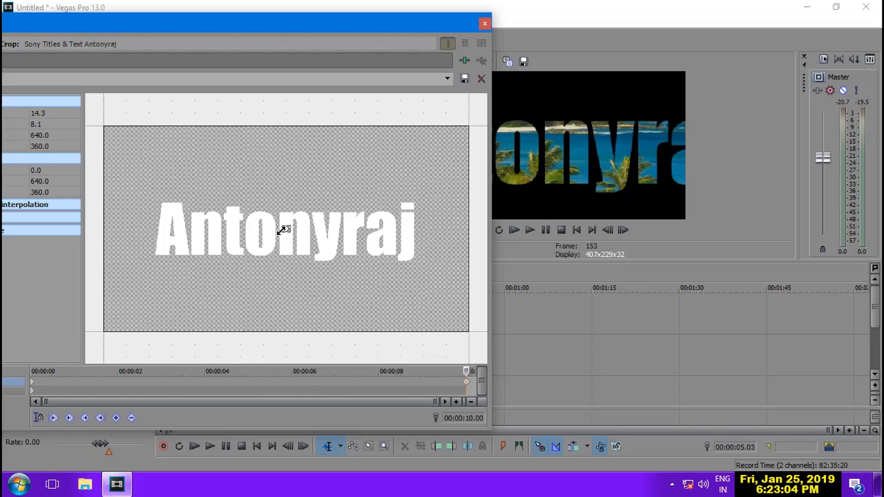
key("ctrl+z")
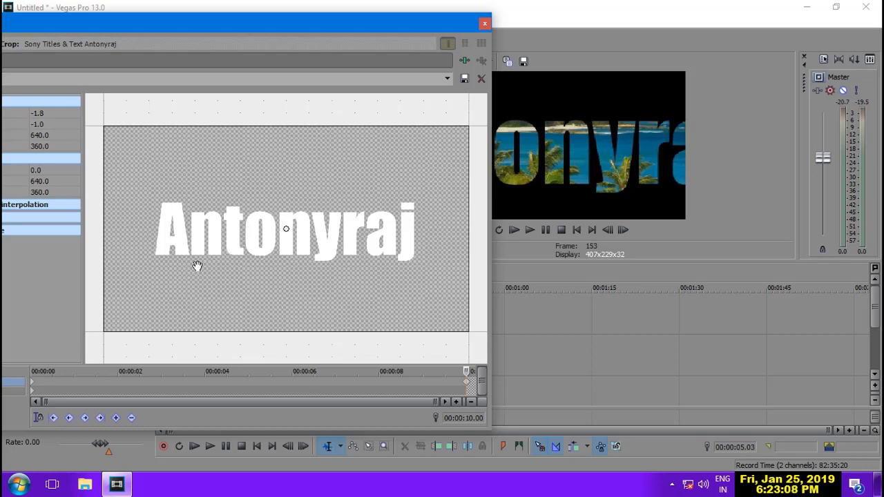
Close the title's Pan/Crop settings and play the zoom animation from the start of the timeline.
left_click(486, 24)
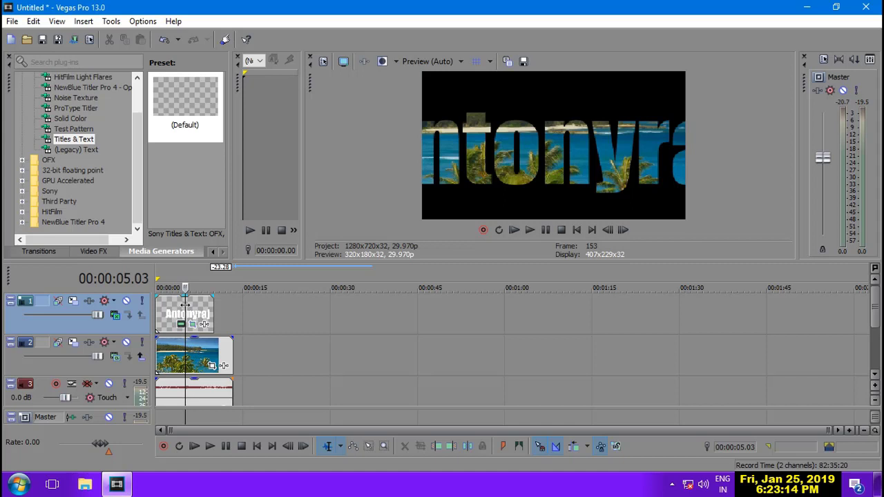
left_click_drag(185, 304, 148, 305)
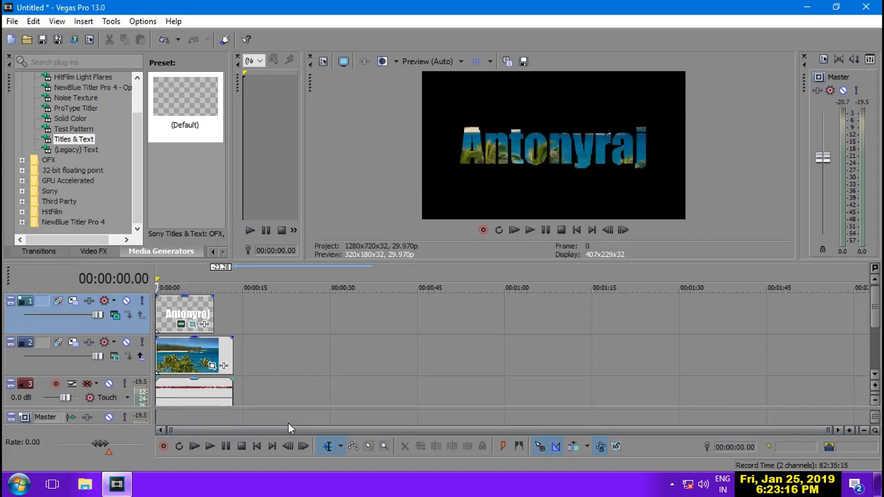
key("space")
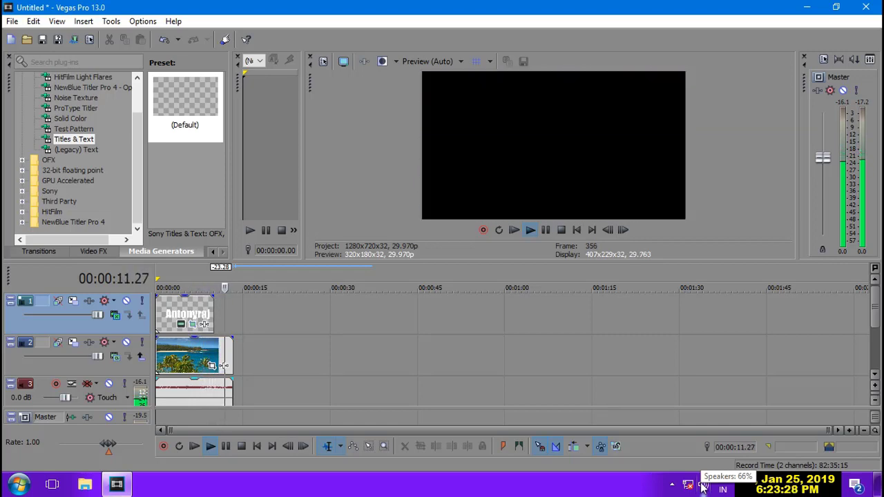
key("space")
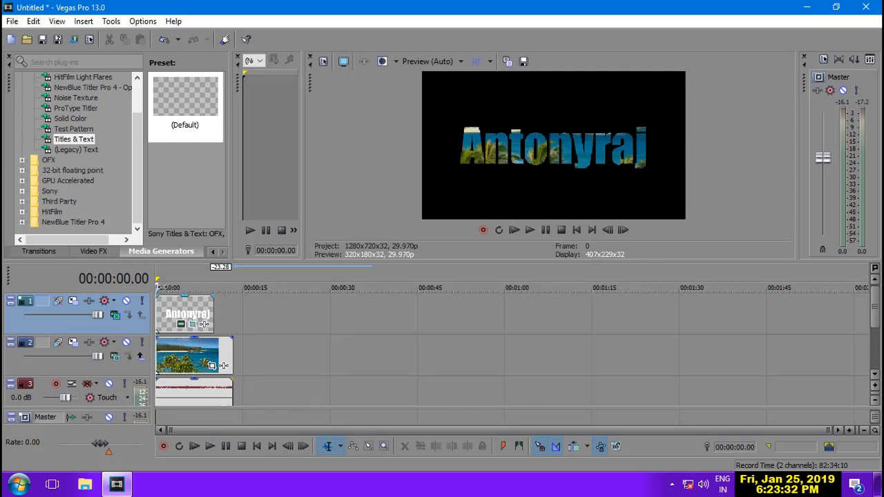
key("space")
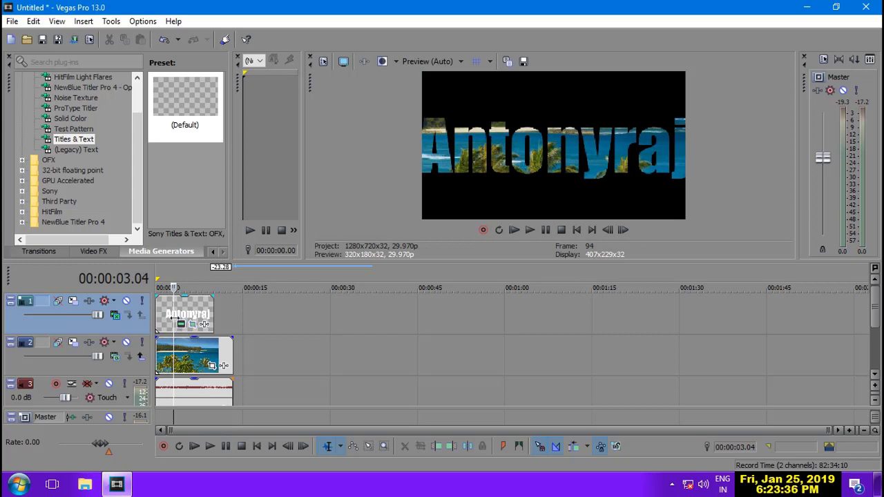
Split the beach video and its audio at the title's end, 00:00:10.00, and delete the part after the split.
left_click(215, 315)
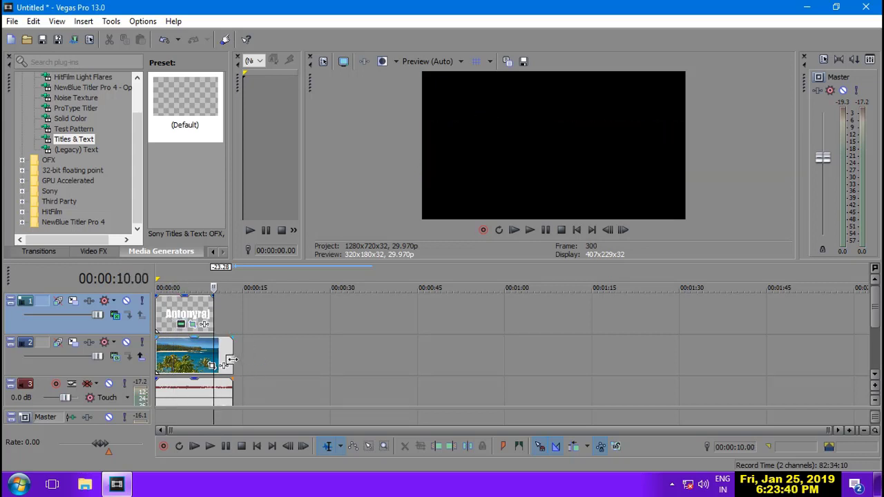
key("s")
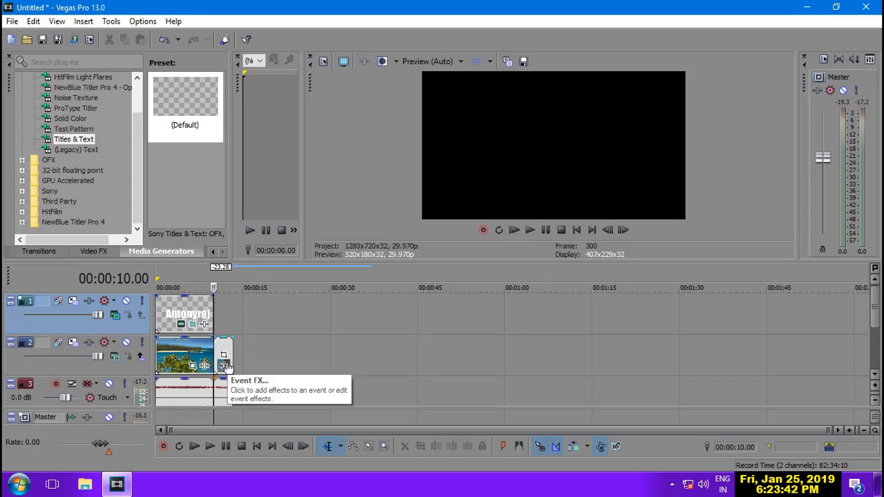
left_click(231, 352)
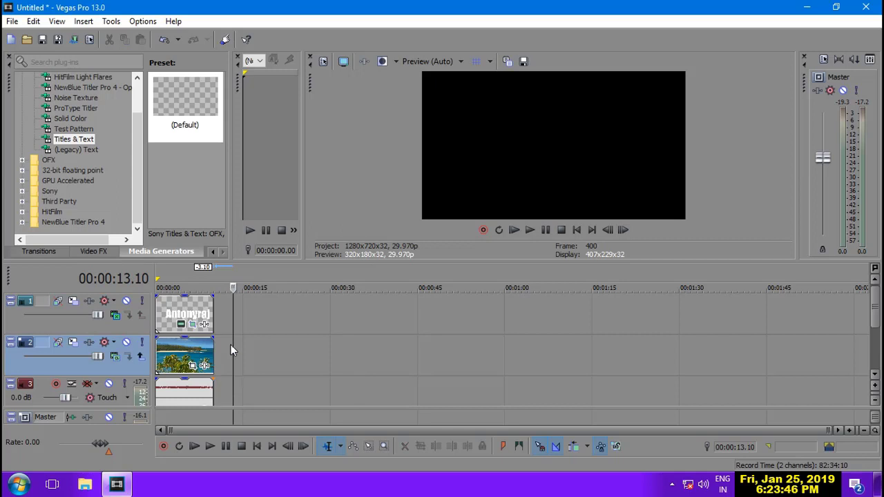
key("Delete")
Play the second half of the title zoom from 00:00:05.20 to past the end of the events.
left_click(193, 324)
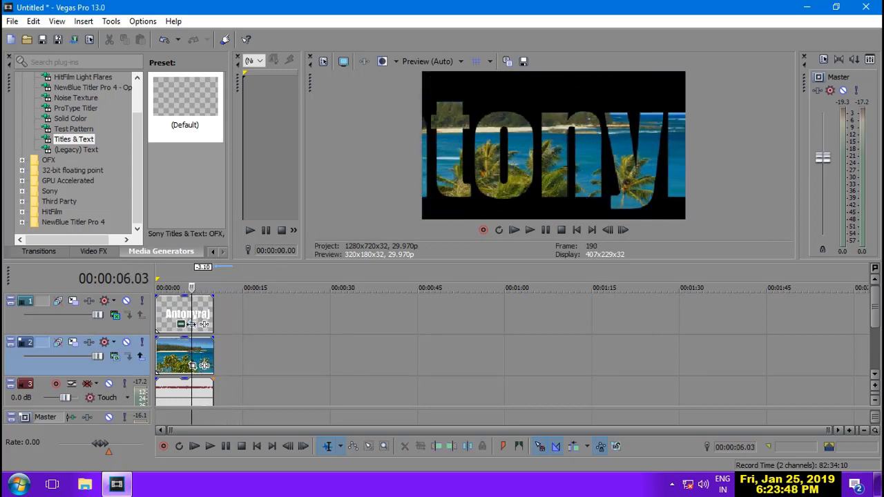
left_click(188, 327)
key("space")
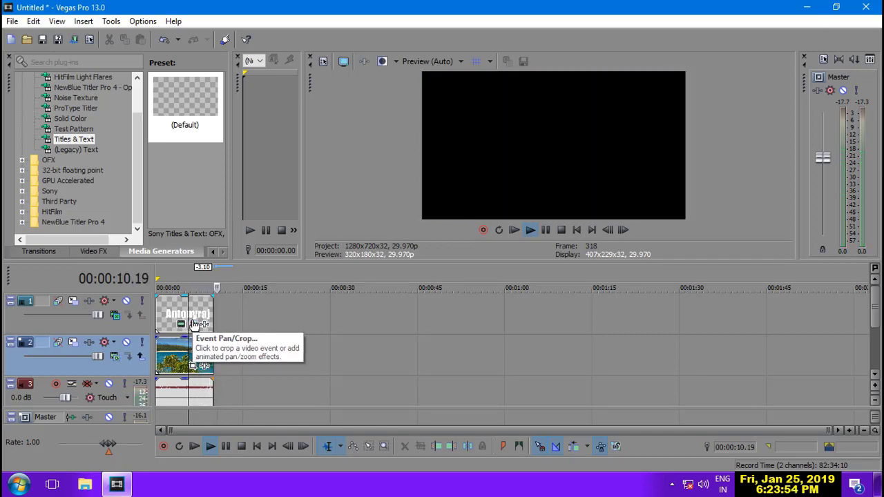
key("space")
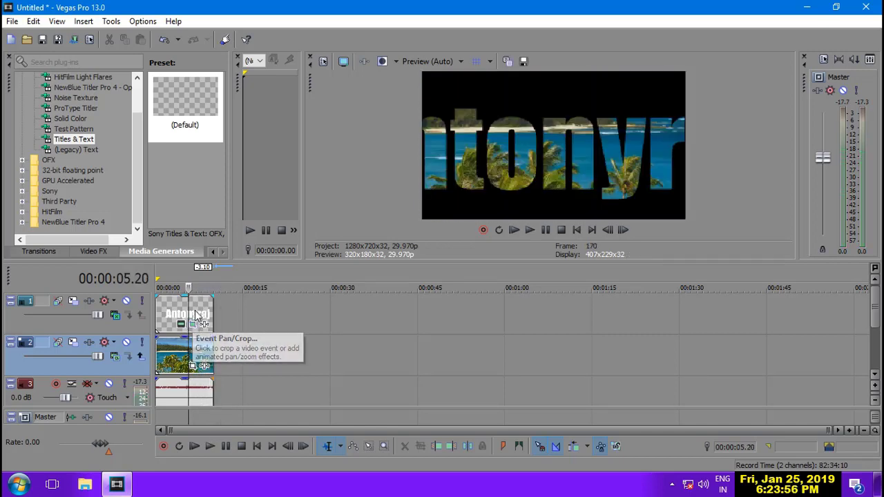
Return the playhead to the start of the timeline and minimize the editor window.
left_click(166, 316)
left_click(156, 317)
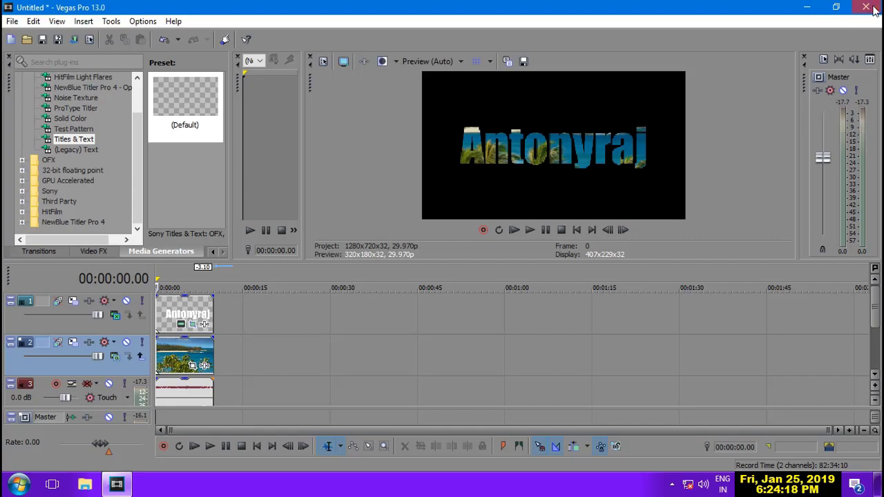
left_click(807, 7)
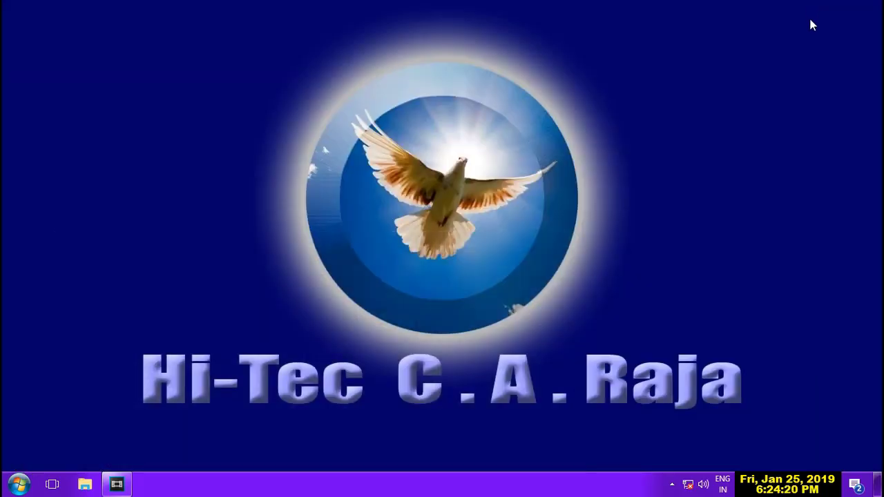